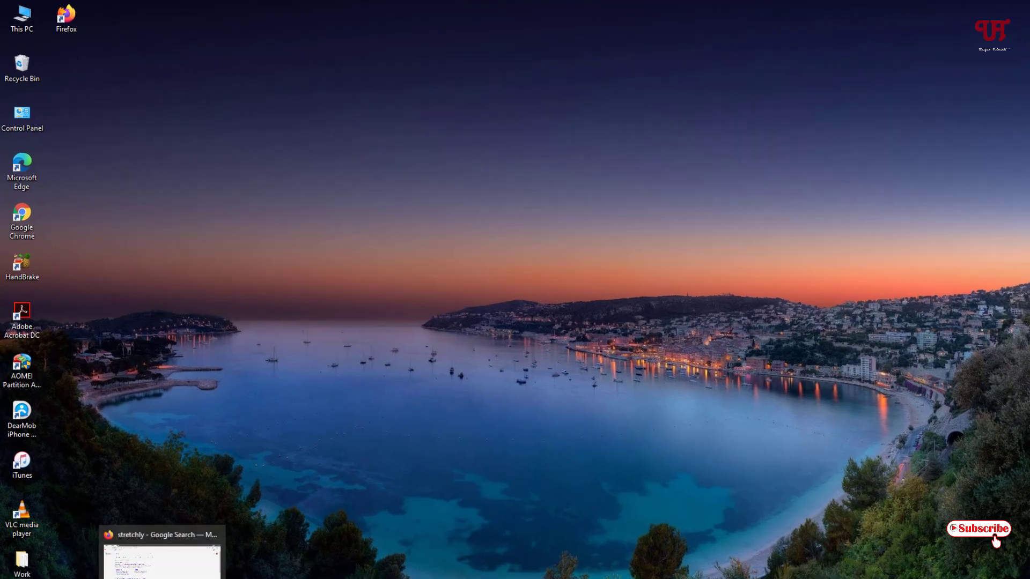
Step: Bring back the Google results and open the 'Stretchly - The break time reminder app' page
left_click(161, 562)
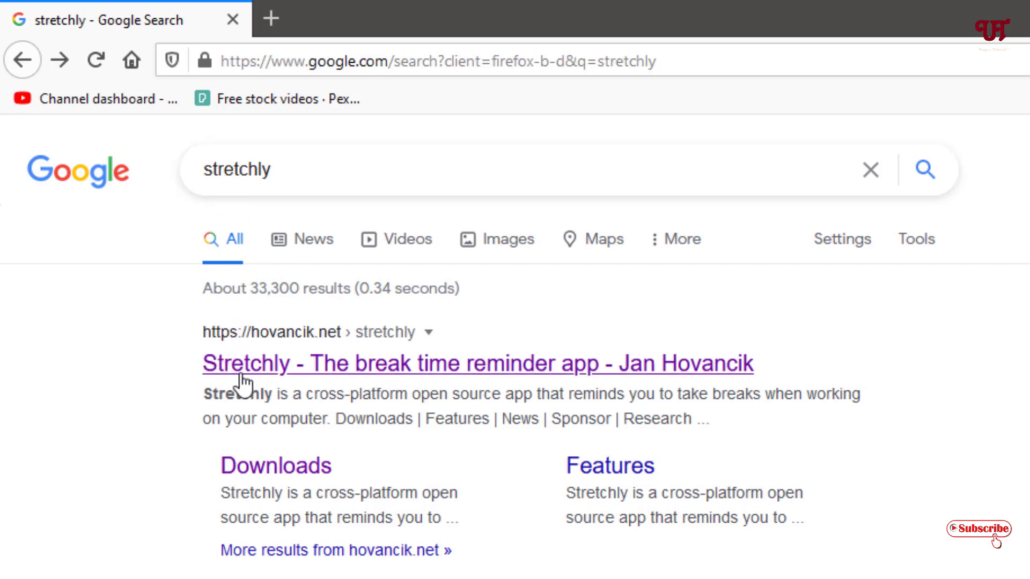
left_click(278, 365)
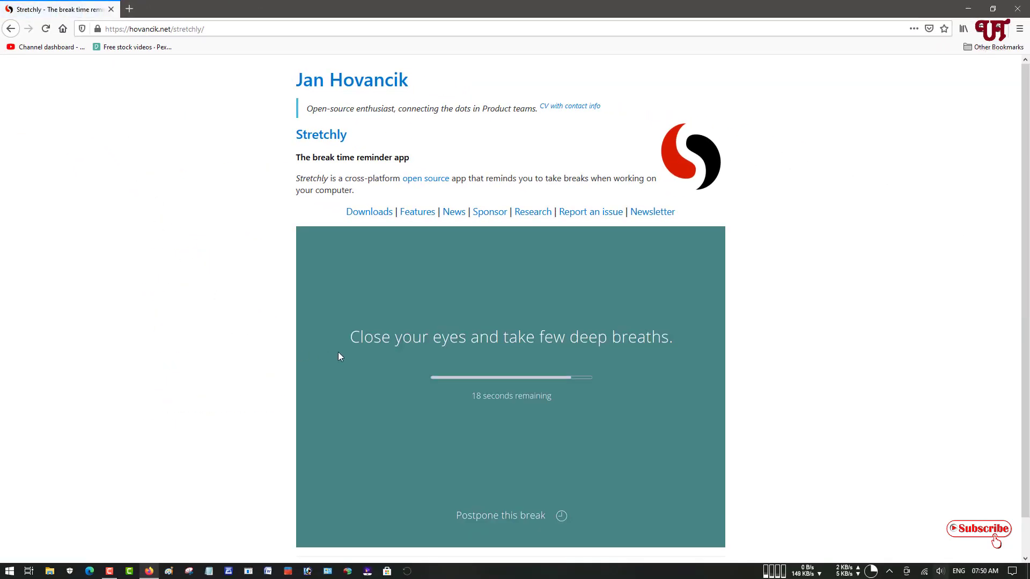
scroll(339, 353, "down", 1)
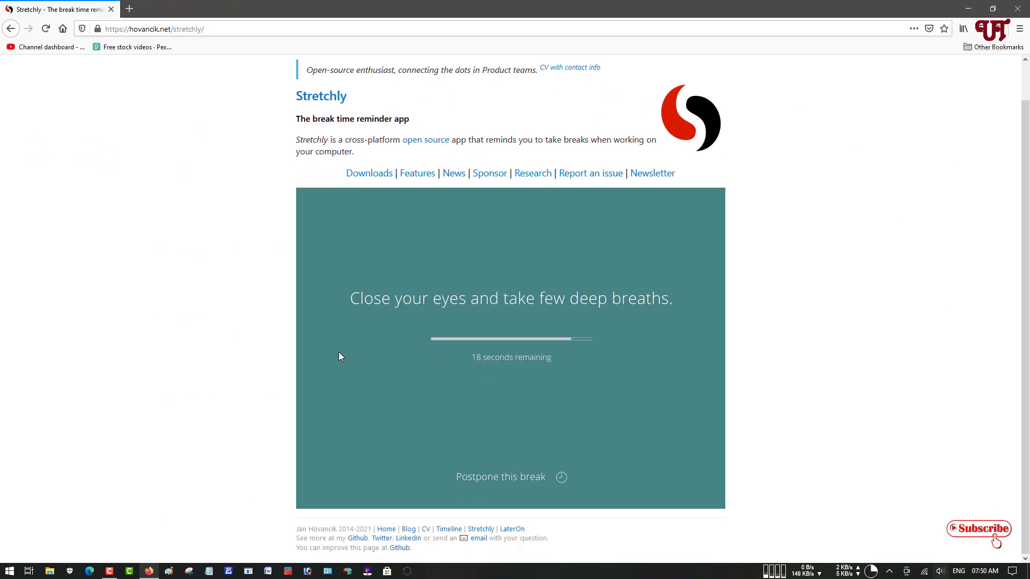
Step: Go to the Stretchly Downloads page and bring its Windows installer links into view
left_click(369, 179)
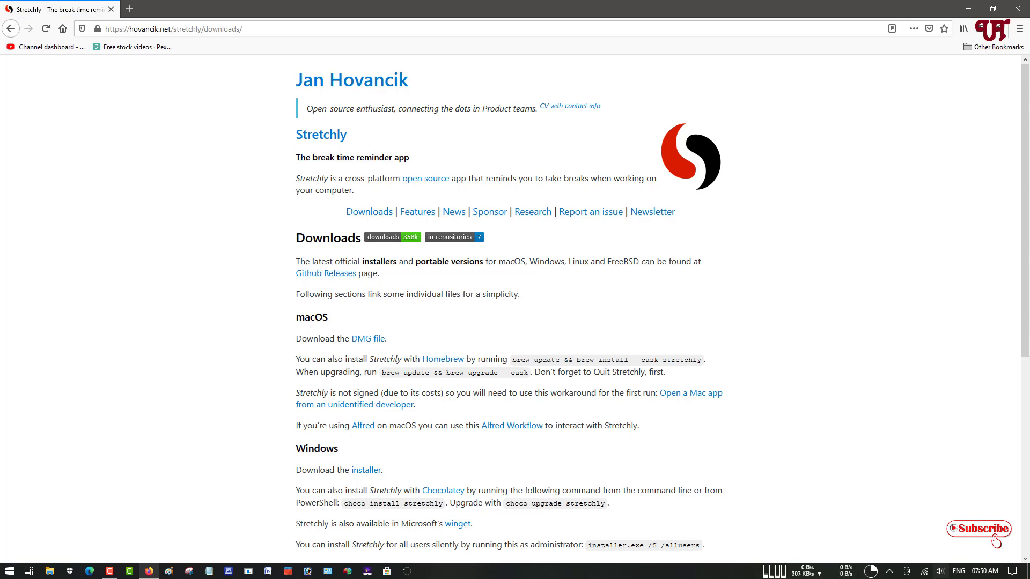
scroll(310, 343, "down", 3)
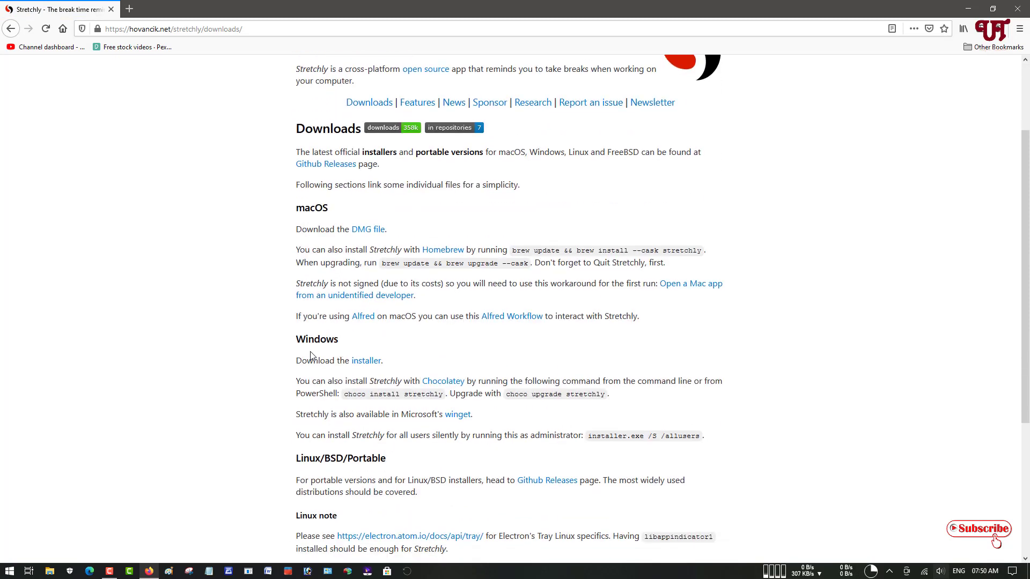
scroll(342, 382, "down", 1)
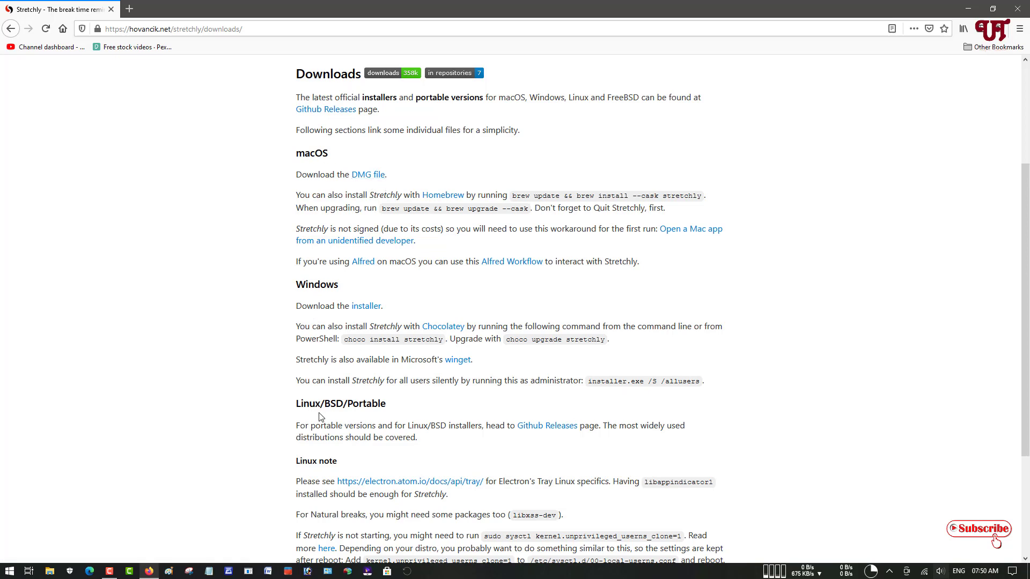
scroll(315, 306, "down", 3)
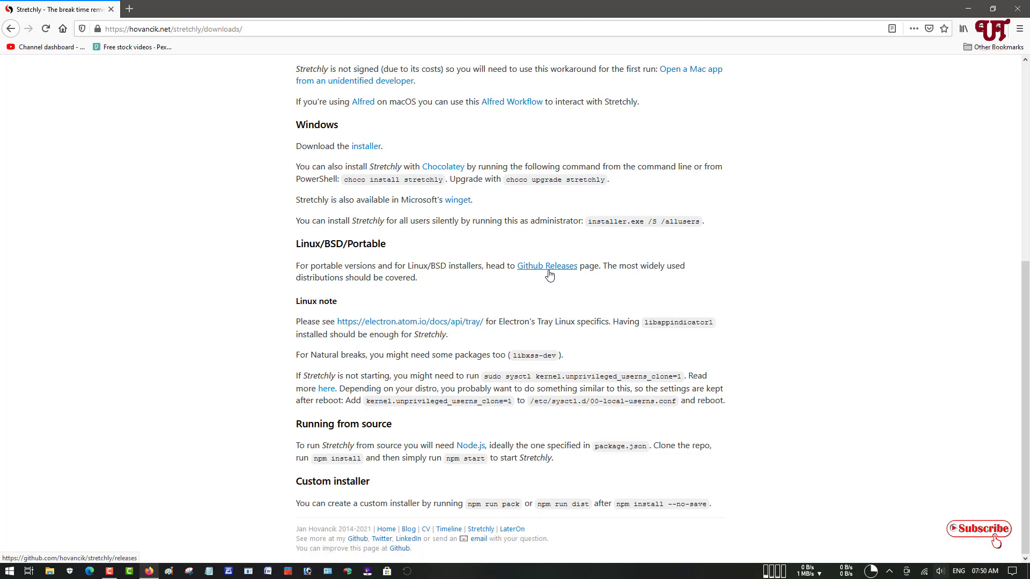
scroll(453, 363, "up", 5)
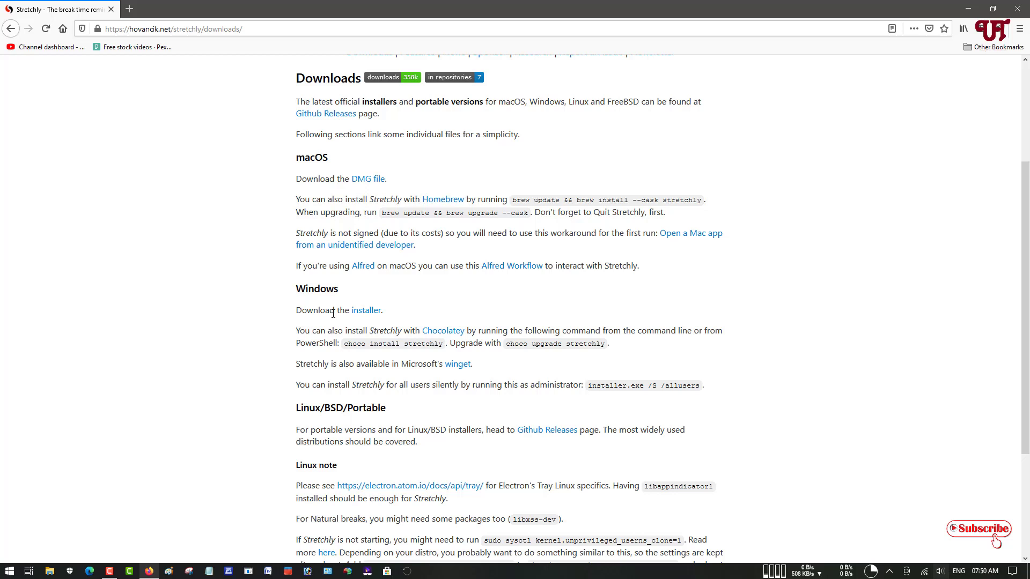
Step: Save the Stretchly.Setup.1.6.0.exe Windows installer to disk
left_click(373, 315)
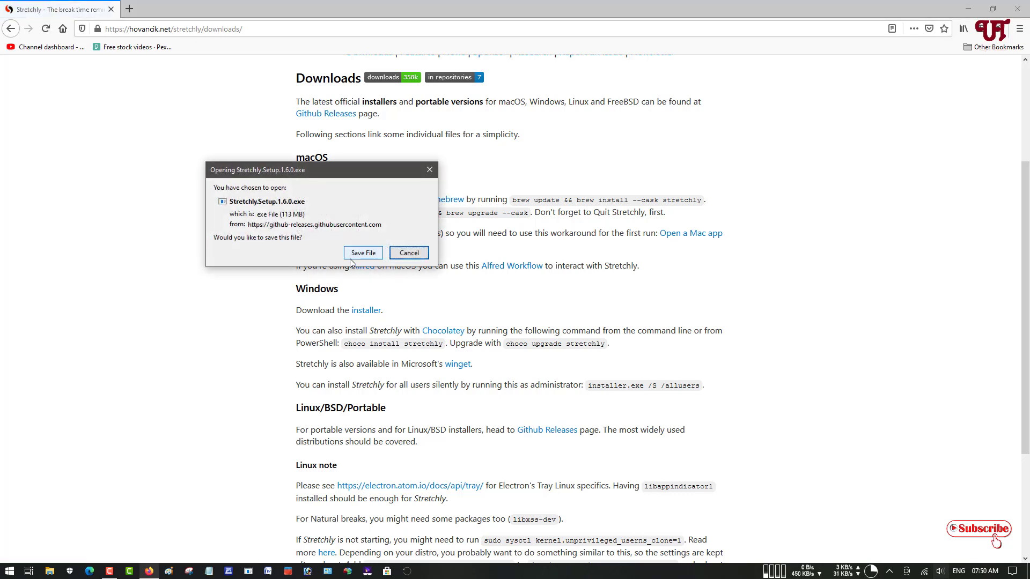
left_click(369, 253)
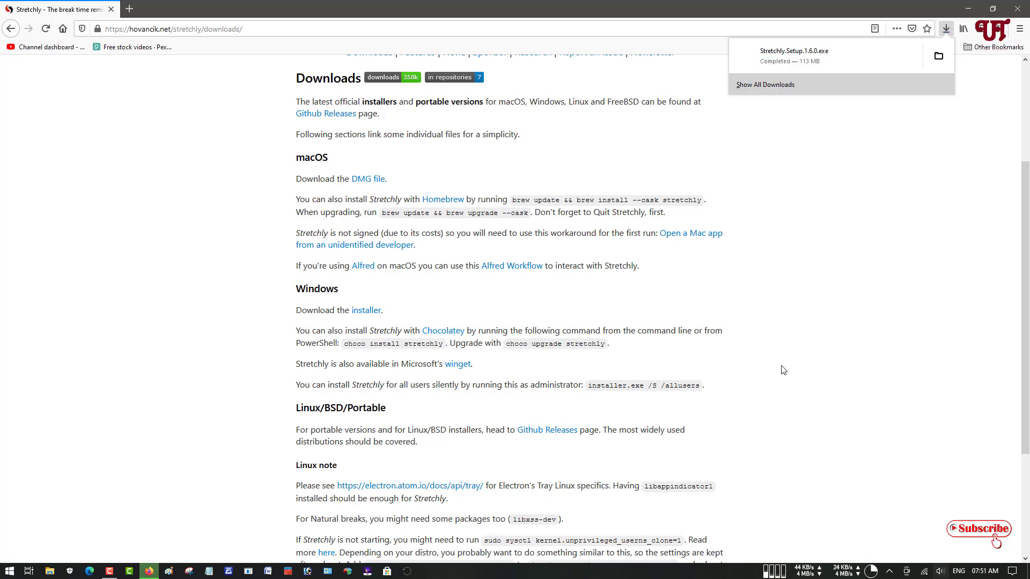
Step: Show the downloaded installer's folder, close Firefox, and run Stretchly.Setup.1.6.0
left_click(939, 56)
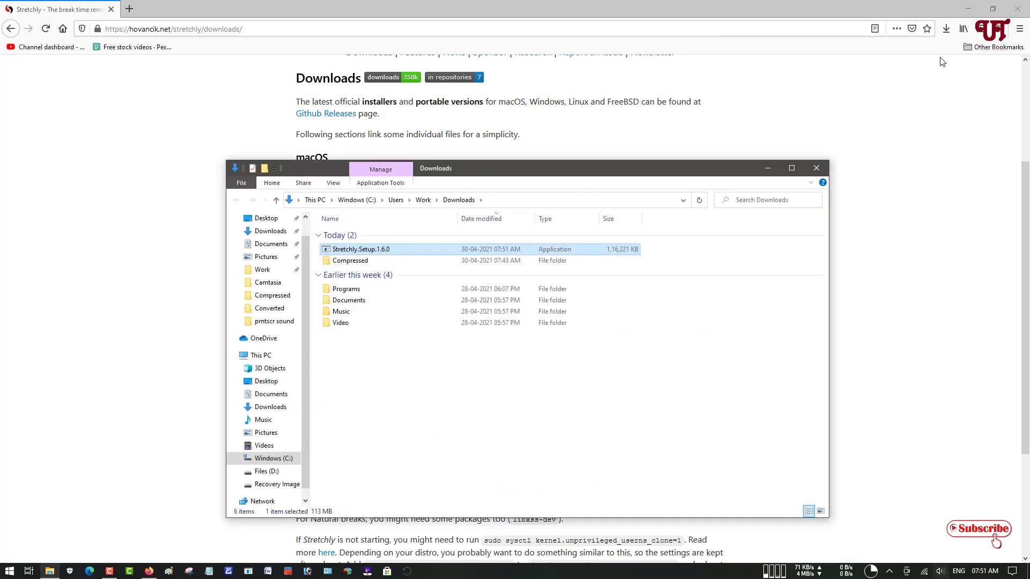
left_click(1019, 6)
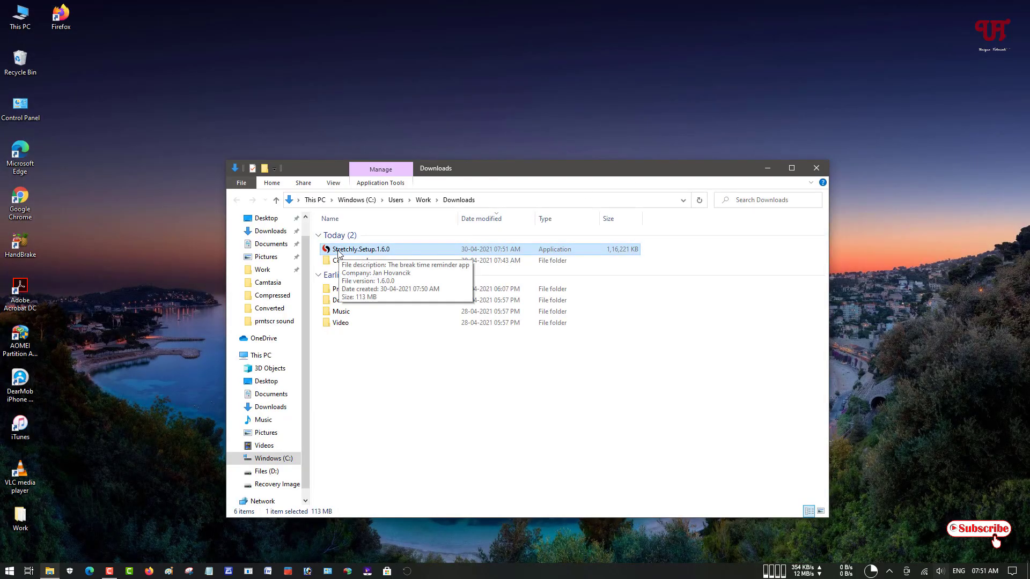
double_click(375, 250)
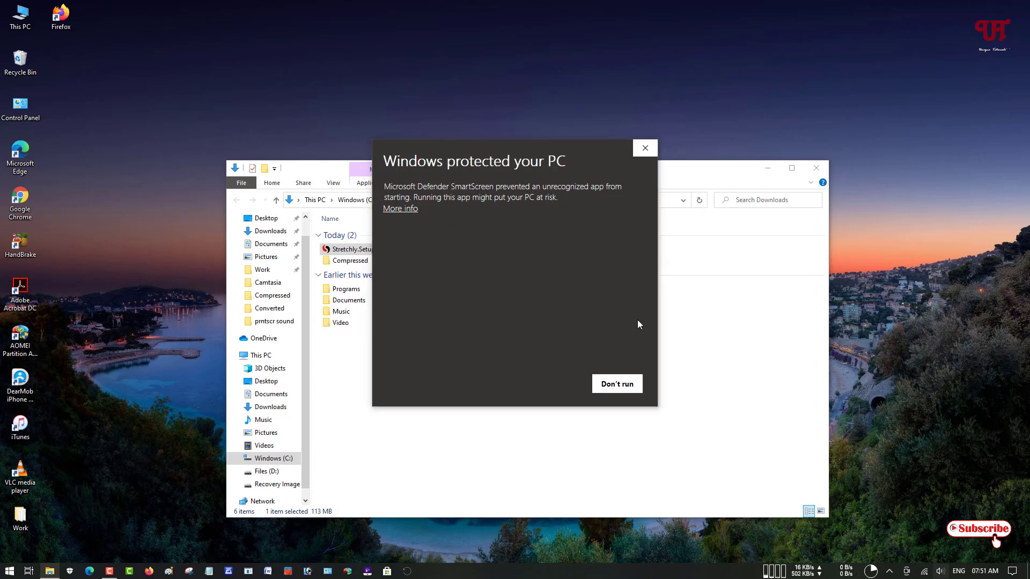
Step: Let the unrecognized Stretchly installer run past SmartScreen and close the Downloads folder window
left_click(395, 210)
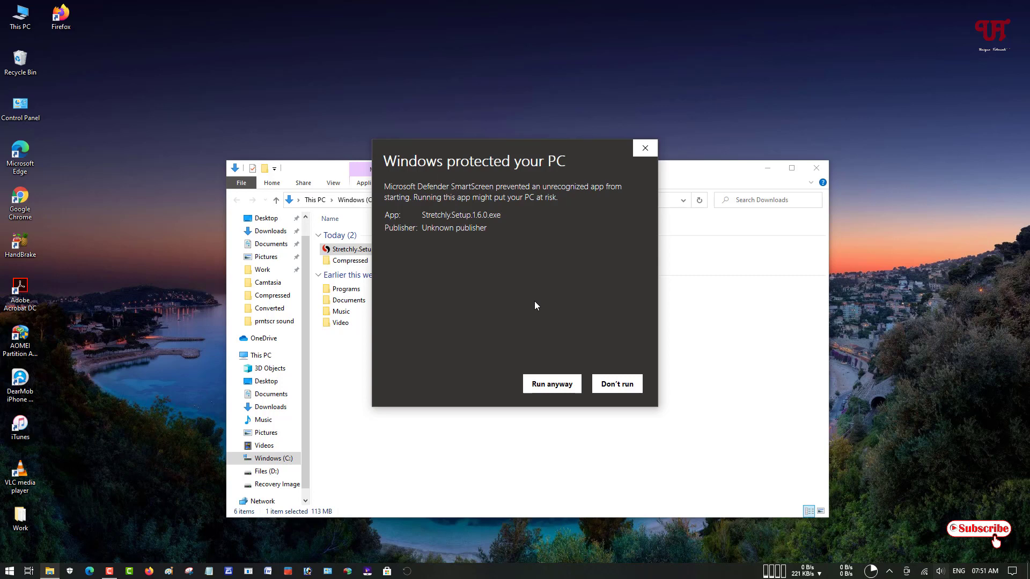
left_click(557, 387)
left_click(820, 169)
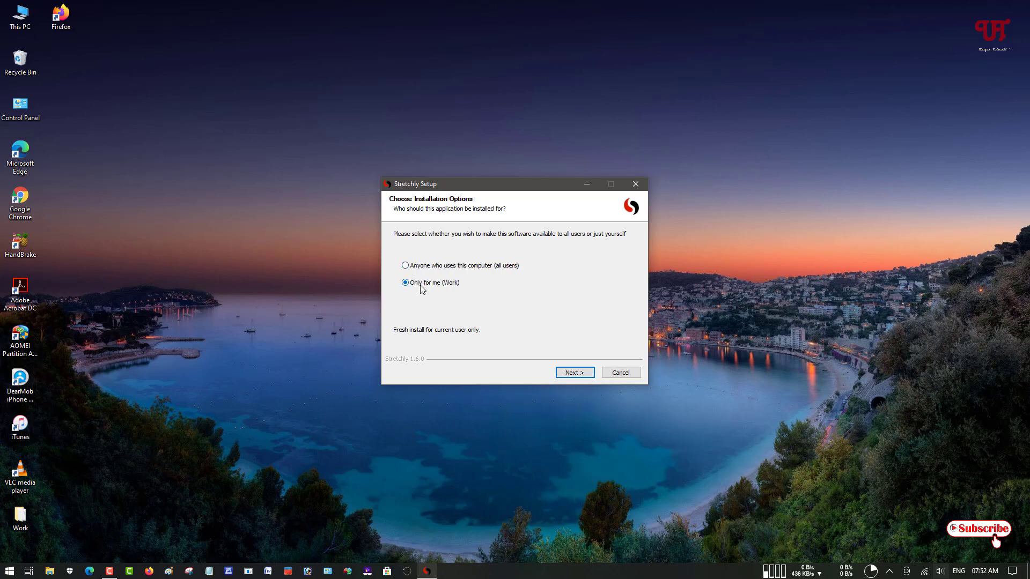
Step: Install Stretchly only for the current user into the default destination folder
left_click(576, 375)
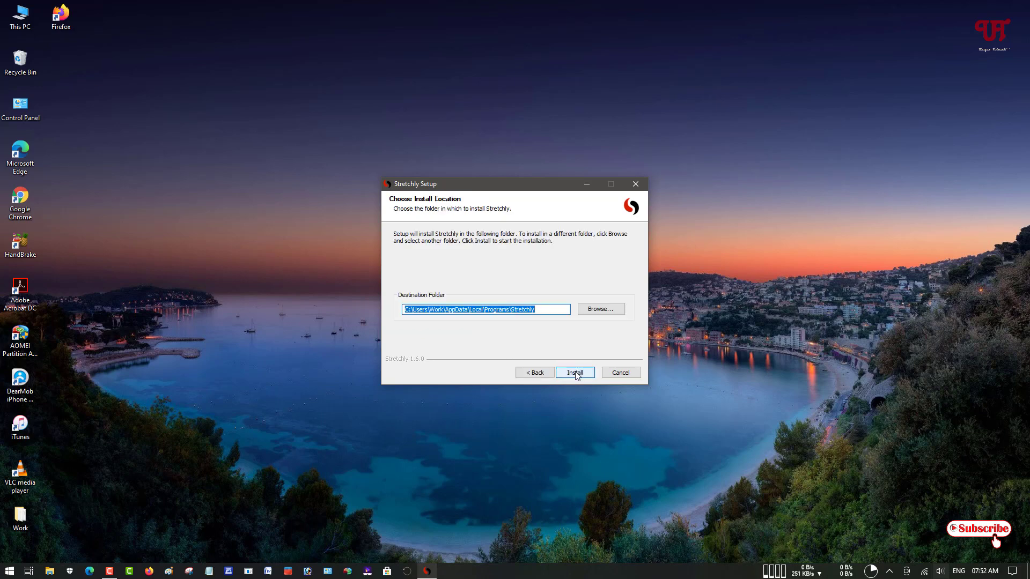
left_click(575, 374)
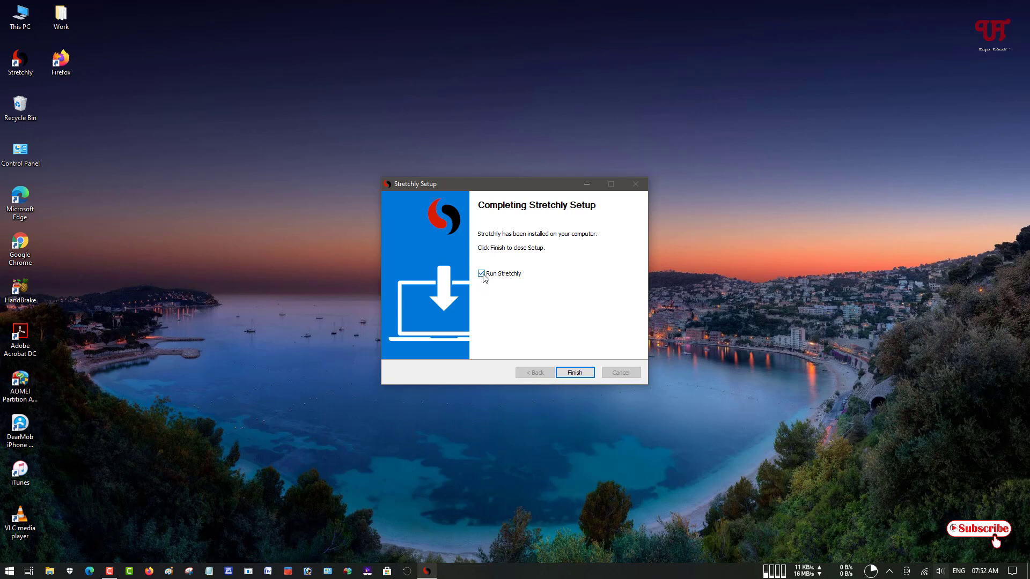
Step: Finish setup with 'Run Stretchly' ticked so the app launches
left_click(576, 373)
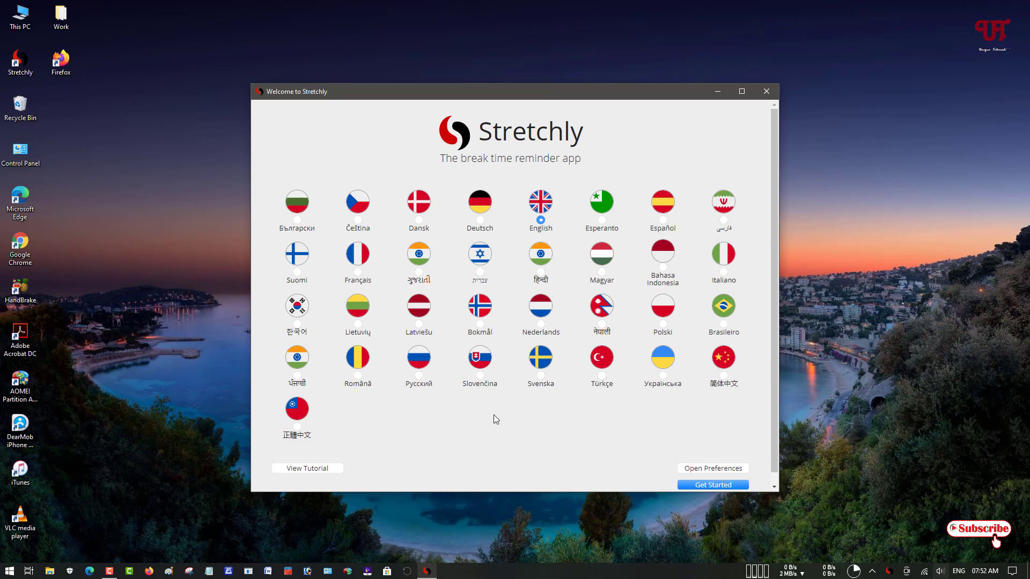
left_click(713, 485)
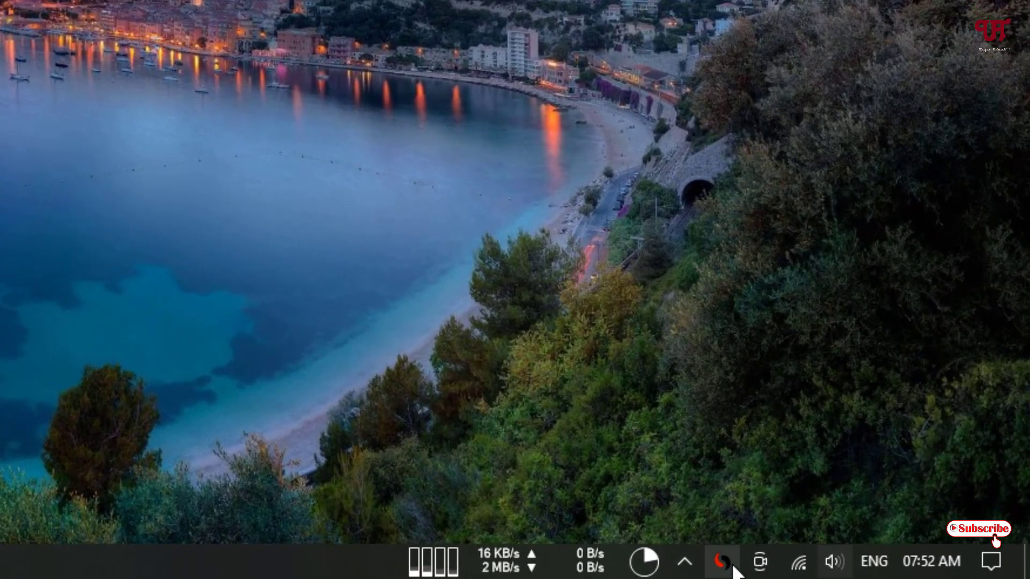
mouse_move(866, 571)
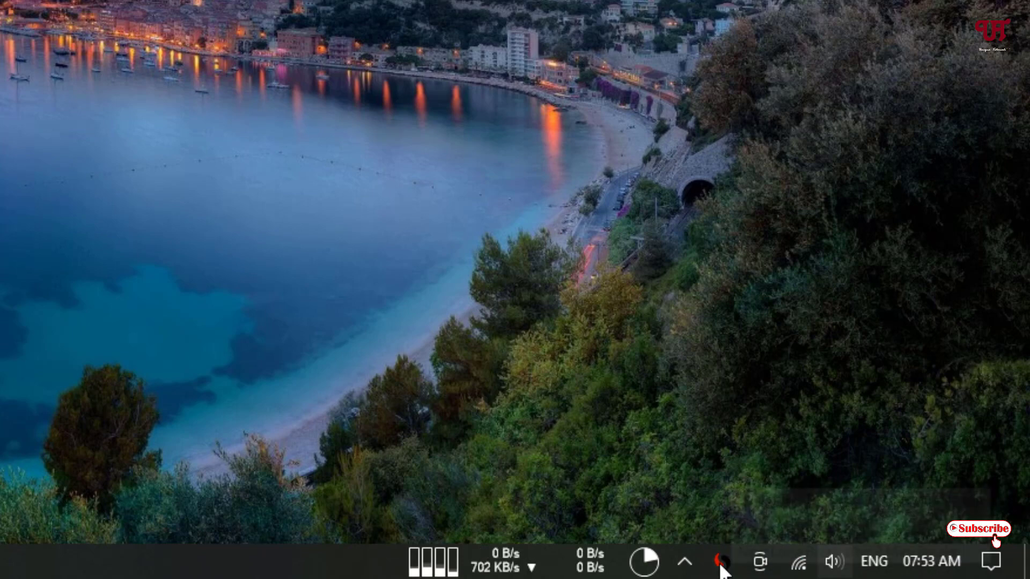
Step: Open Stretchly's Preferences from its tray icon menu
right_click(721, 567)
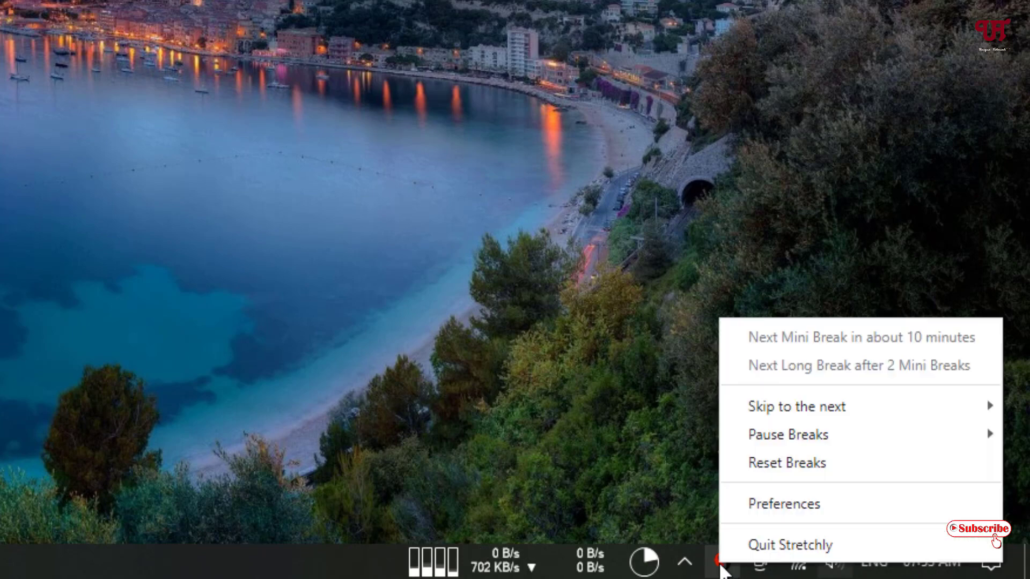
left_click(751, 515)
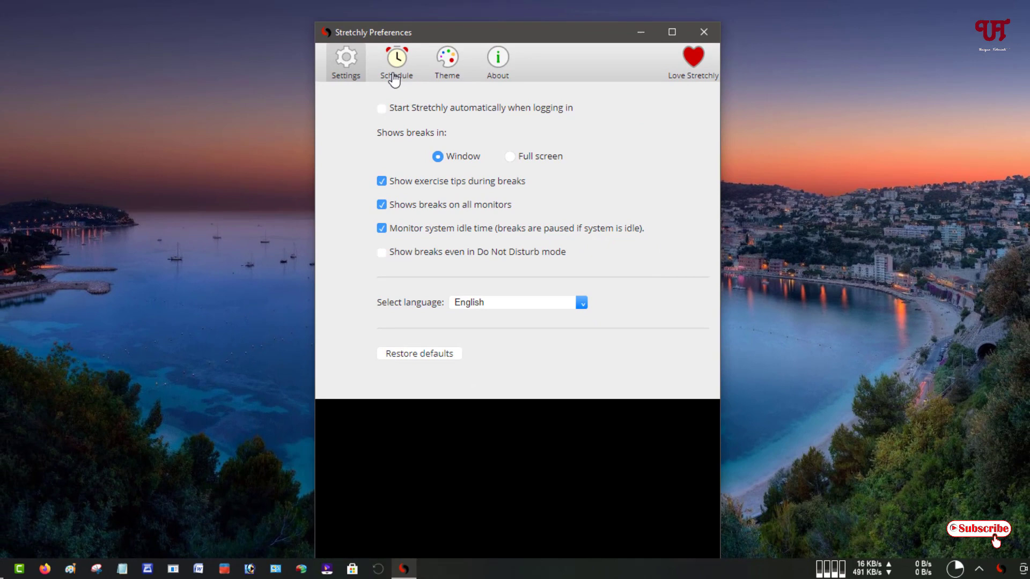
Step: On the Schedule tab, set Mini Breaks to every 5 minutes, making Long Breaks every 10 minutes
left_click(394, 79)
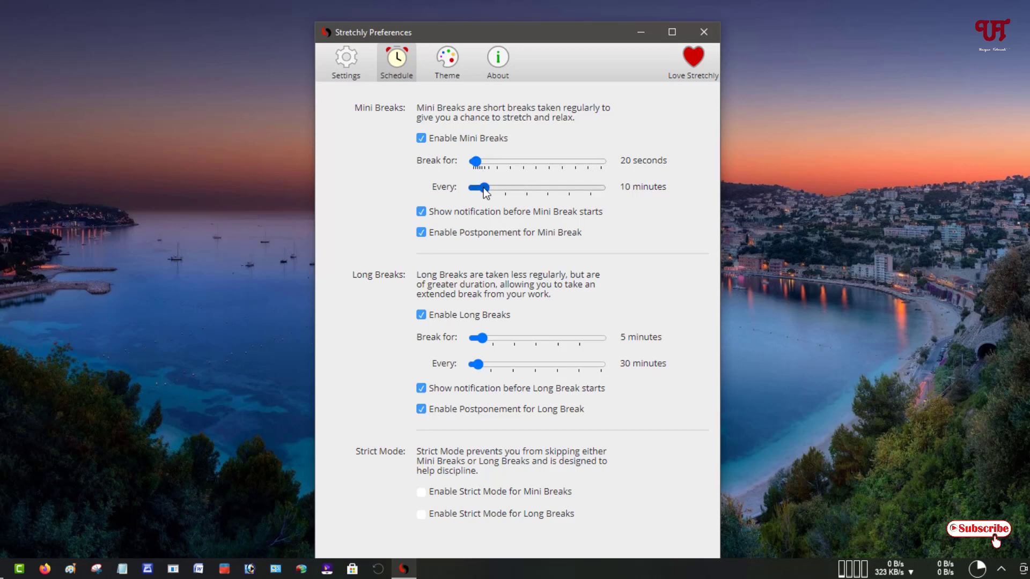
left_click_drag(484, 189, 473, 188)
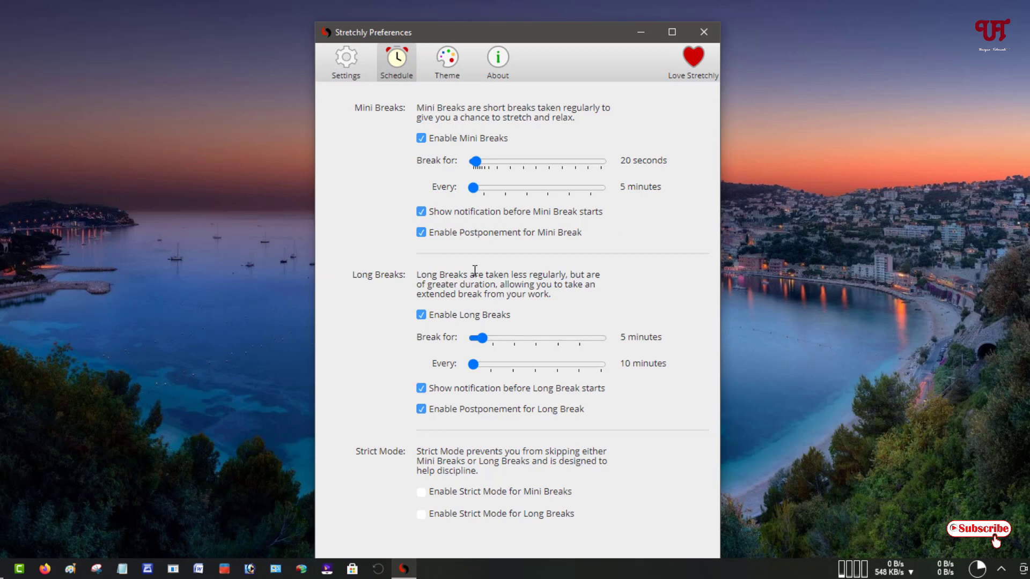
key("Tab")
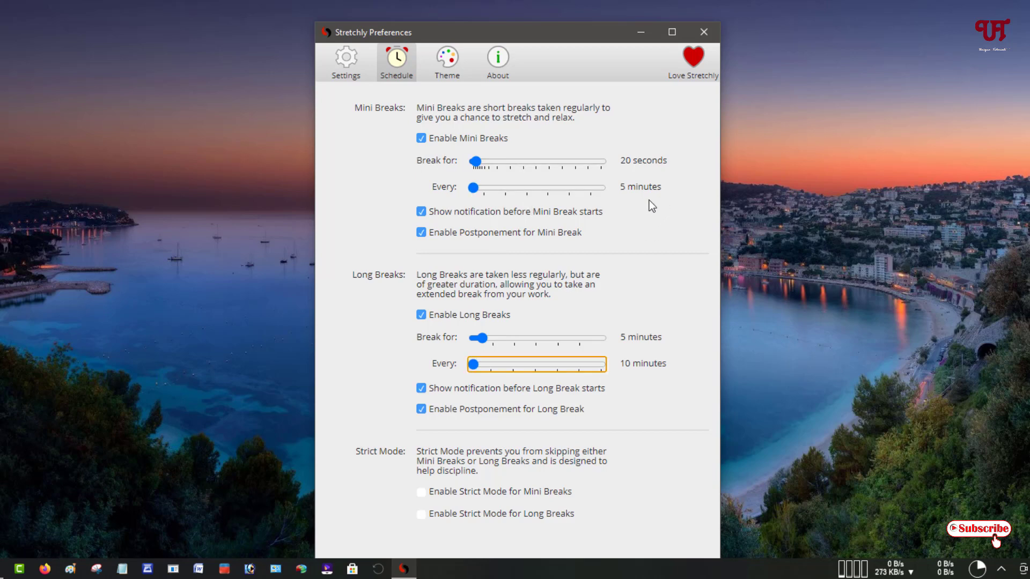
left_click(396, 369)
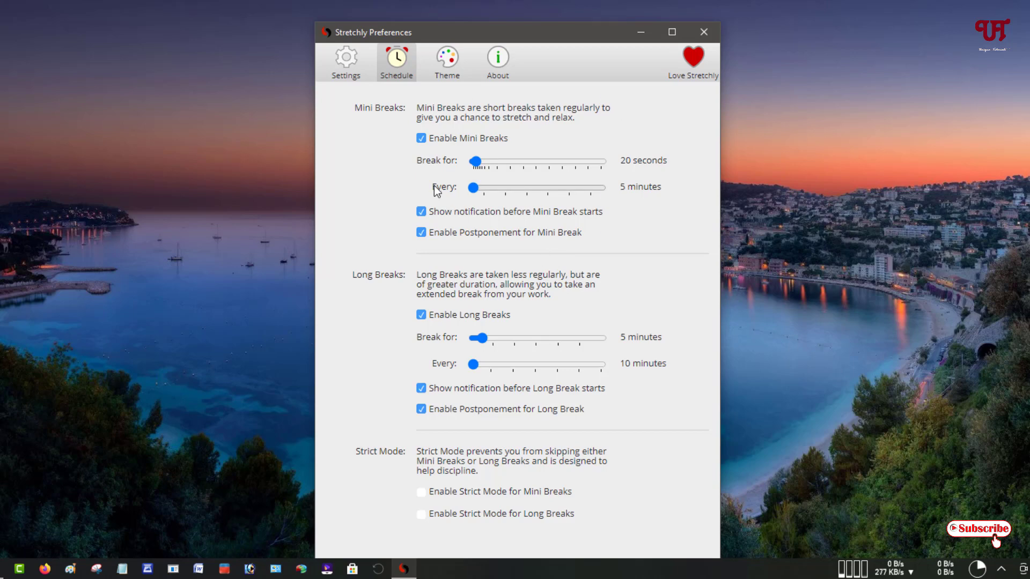
Step: Close Preferences, check the next break times in Stretchly's tray menu, then dismiss the menu and hidden-icons panel
left_click(706, 34)
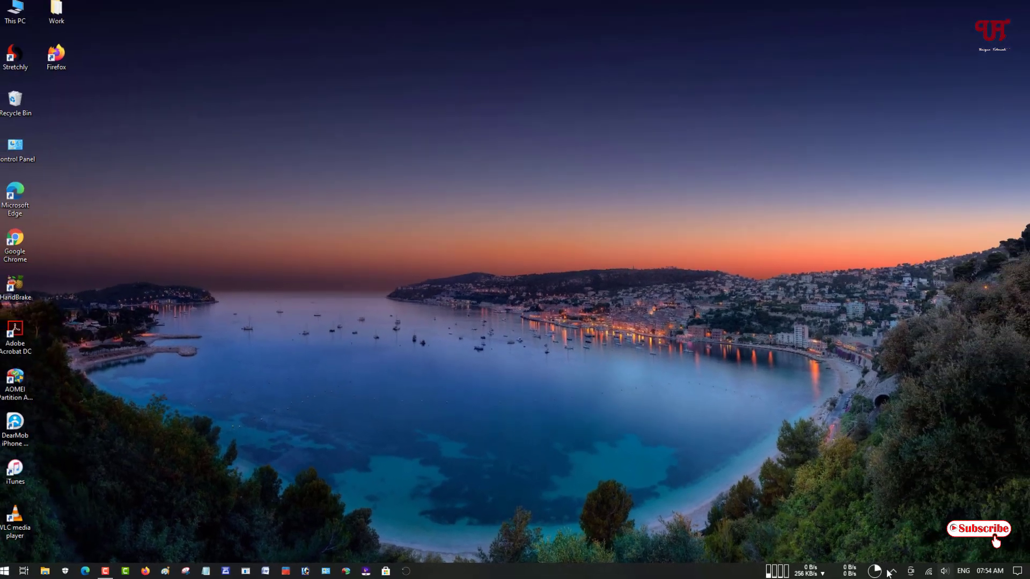
left_click(890, 571)
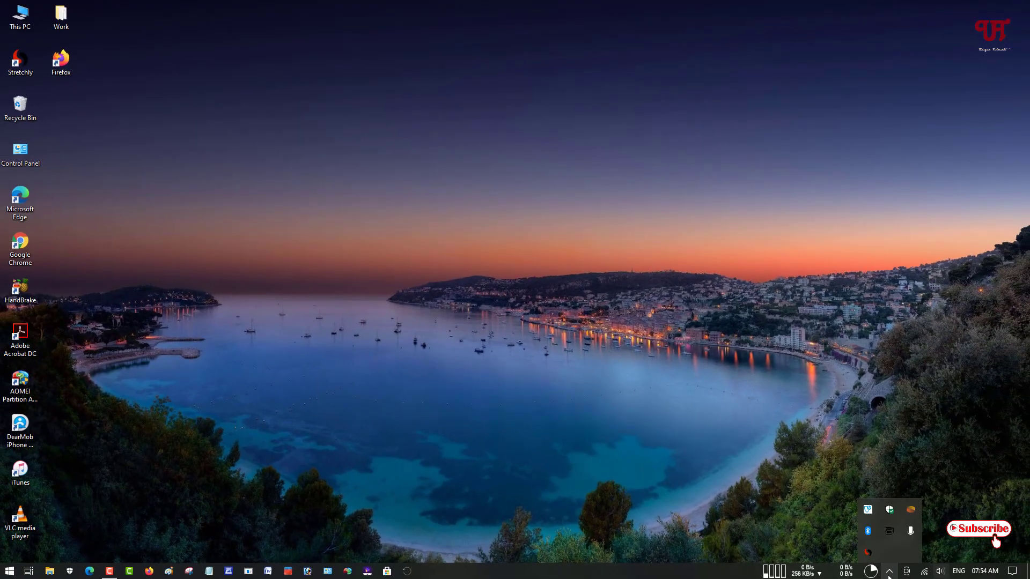
mouse_move(868, 555)
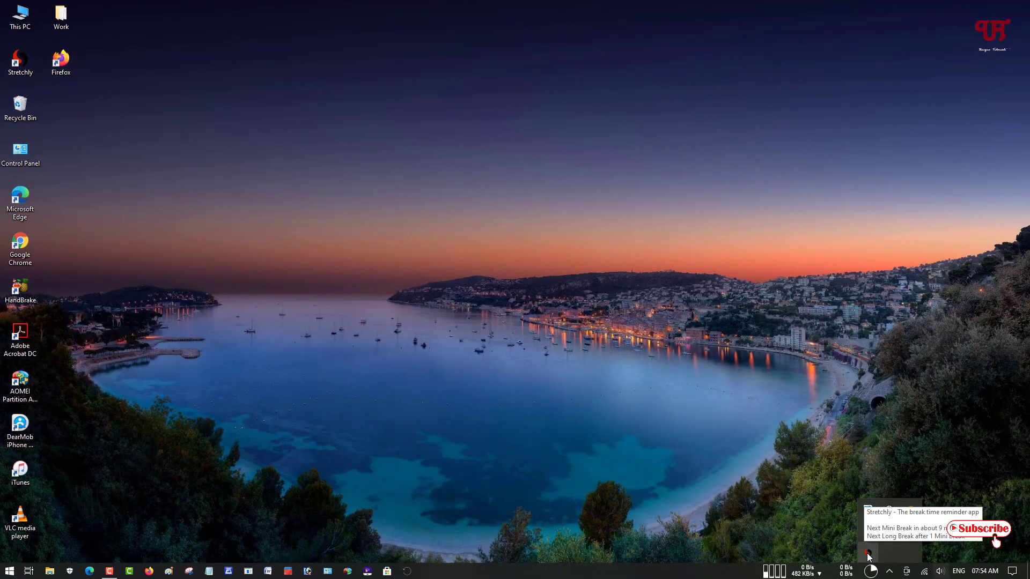
right_click(868, 554)
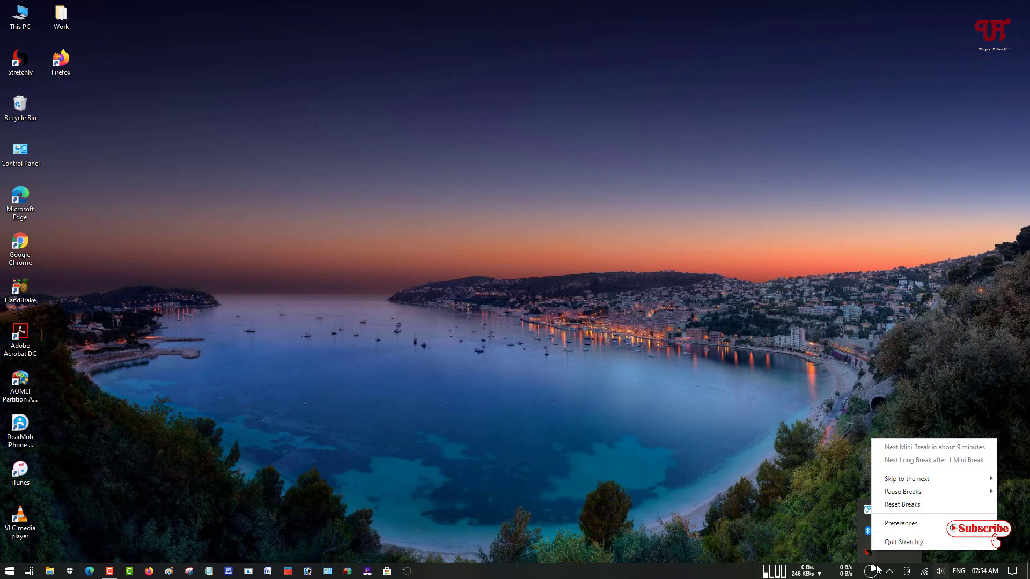
left_click(902, 556)
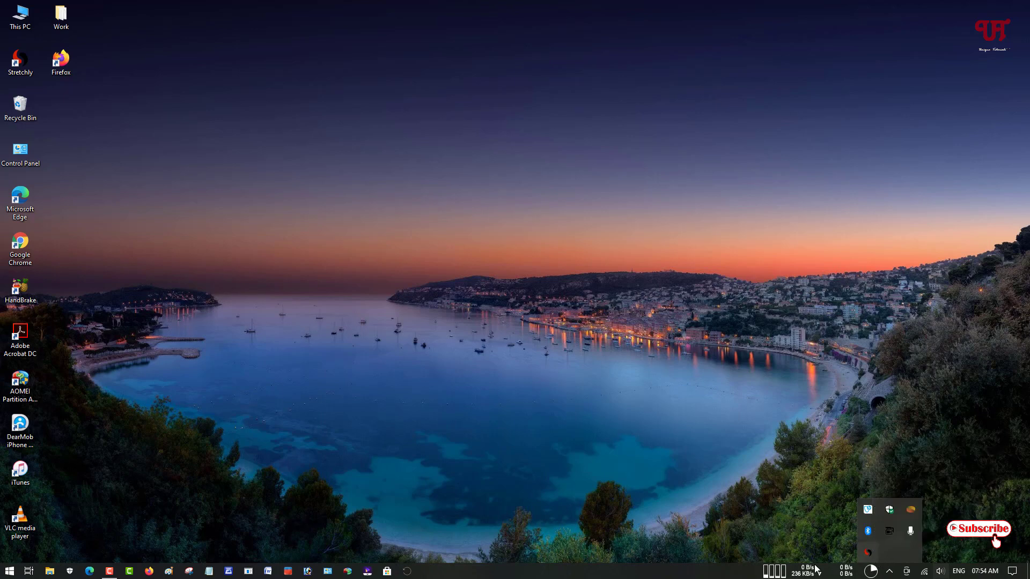
left_click(694, 577)
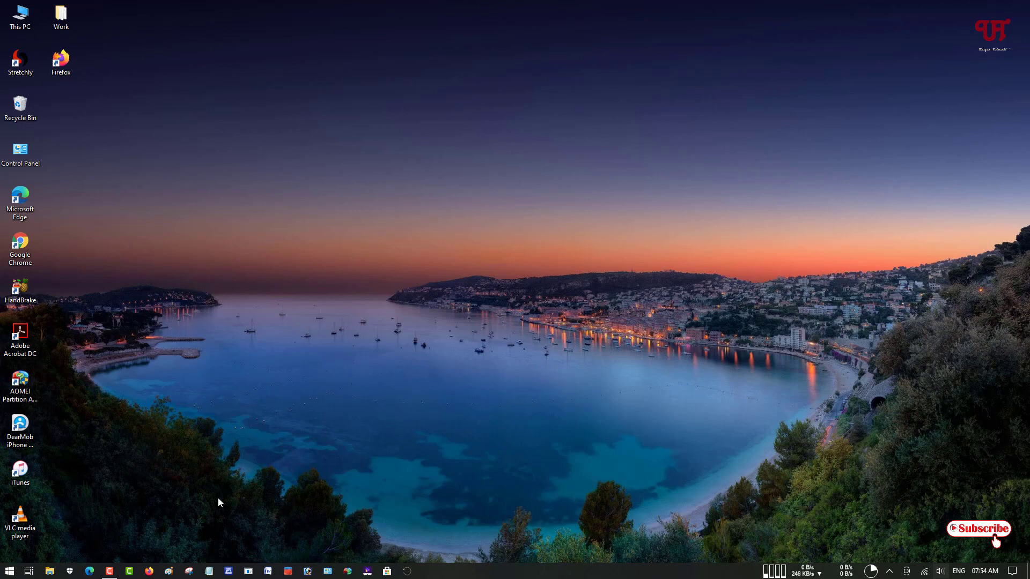
Step: Briefly open and close Notepad, then check Stretchly's tray menu and next-break tooltip in the hidden icons
left_click(209, 571)
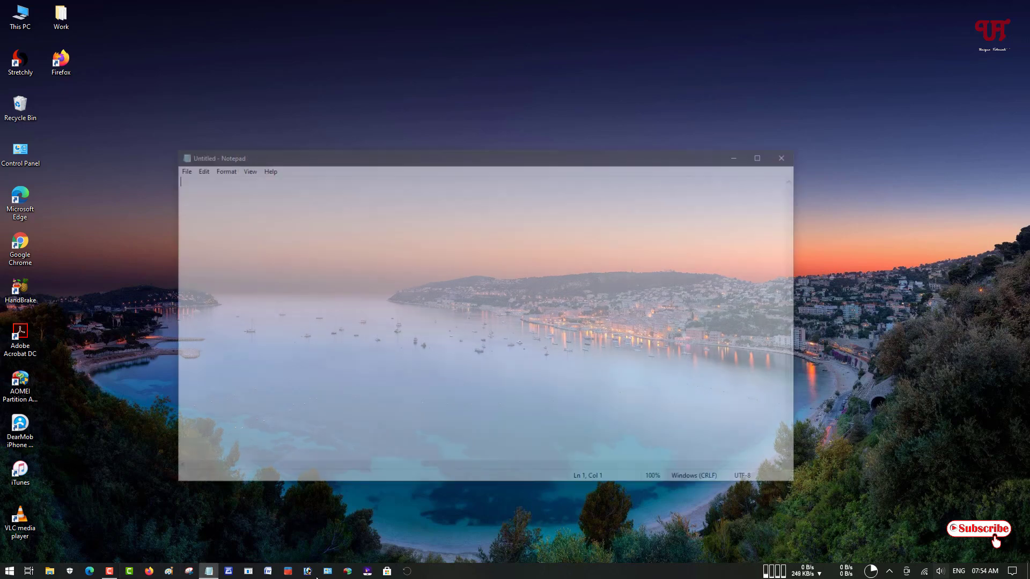
left_click(789, 154)
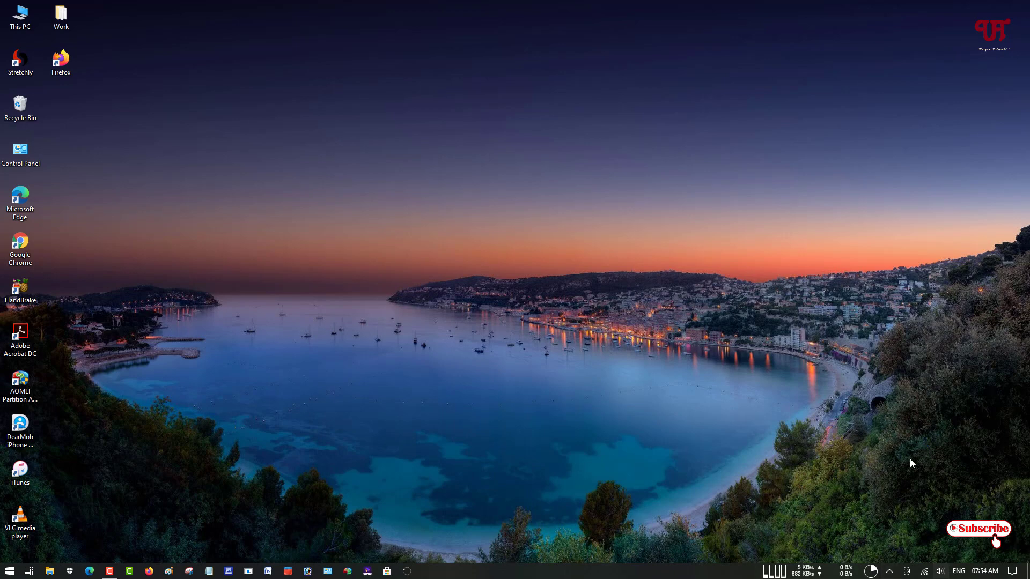
left_click(889, 572)
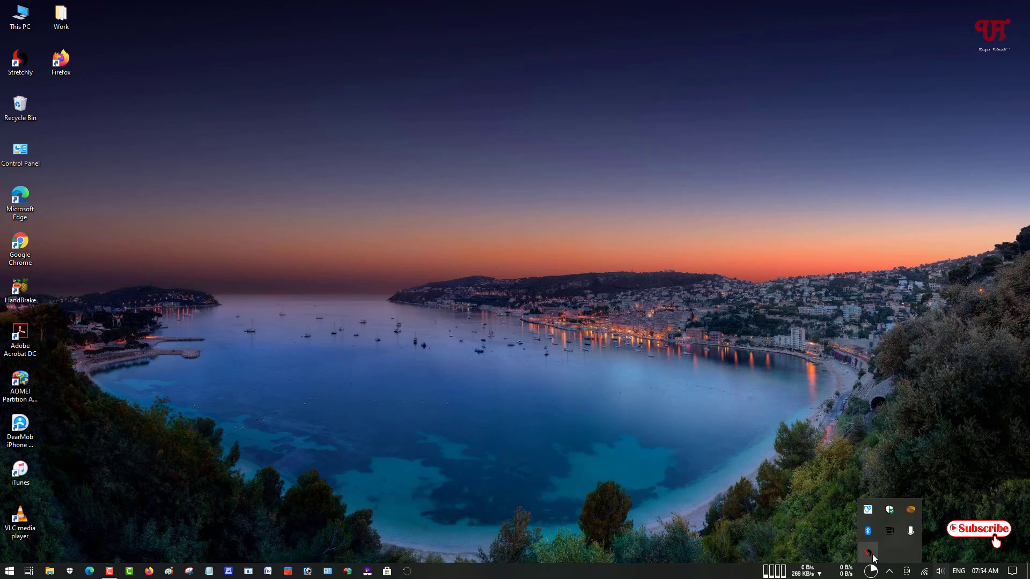
right_click(871, 555)
left_click(814, 517)
left_click(907, 572)
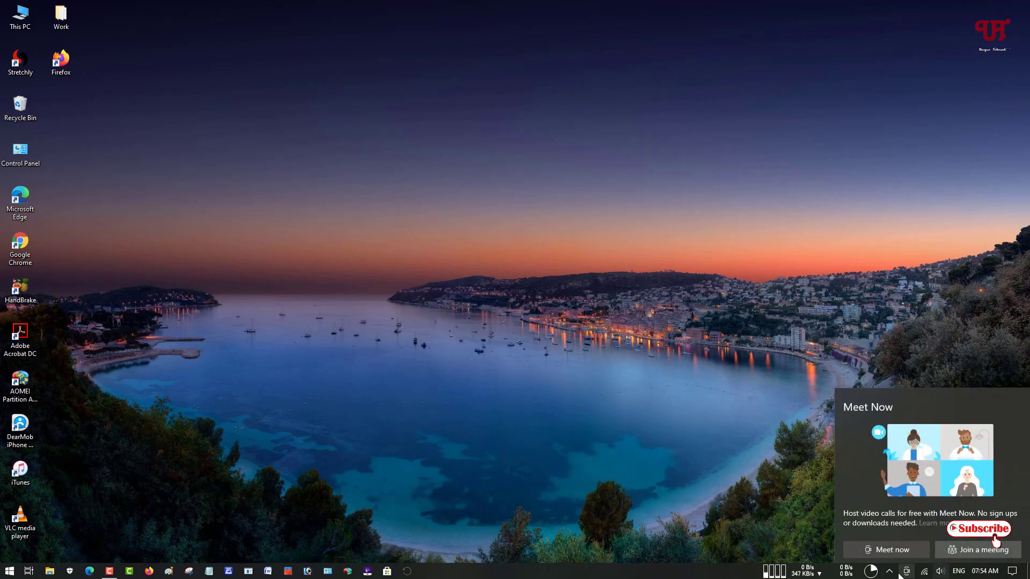
left_click(889, 572)
mouse_move(872, 558)
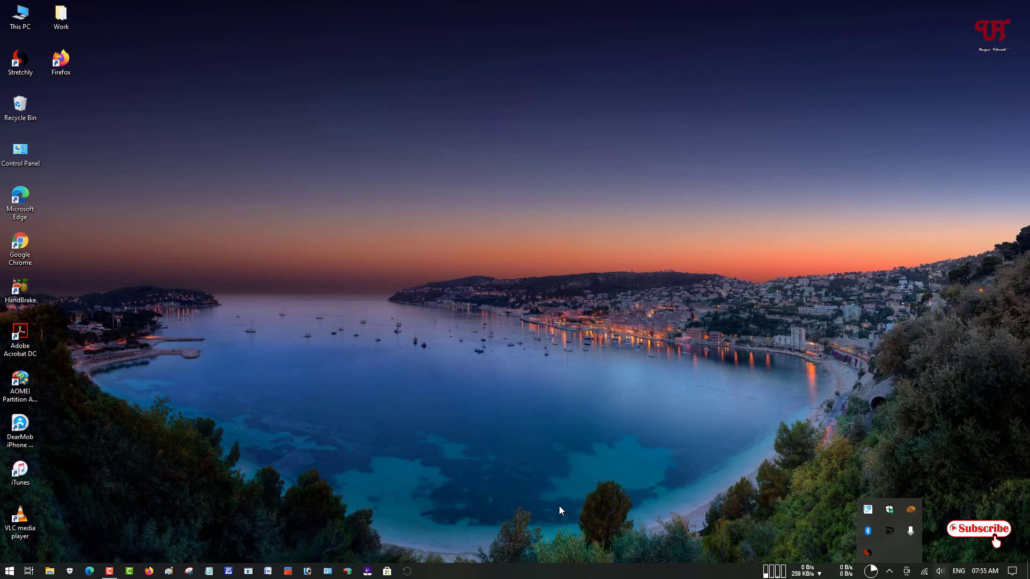
Step: Dismiss the hidden-icons panel by clicking the empty desktop
left_click(559, 510)
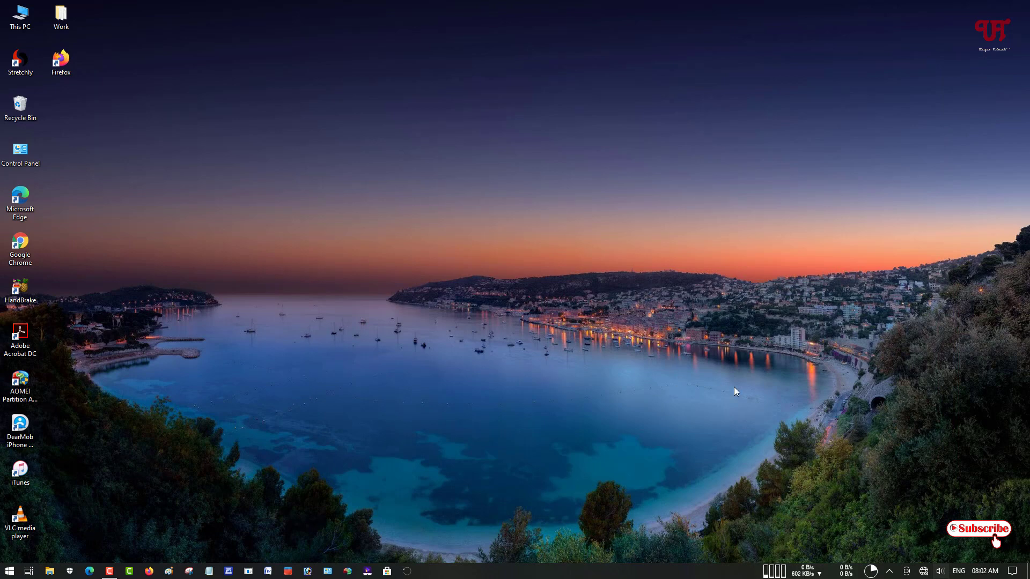
Step: Reveal the hidden tray icons and read Stretchly's tooltip showing the next long break in about 5 minutes
left_click(889, 571)
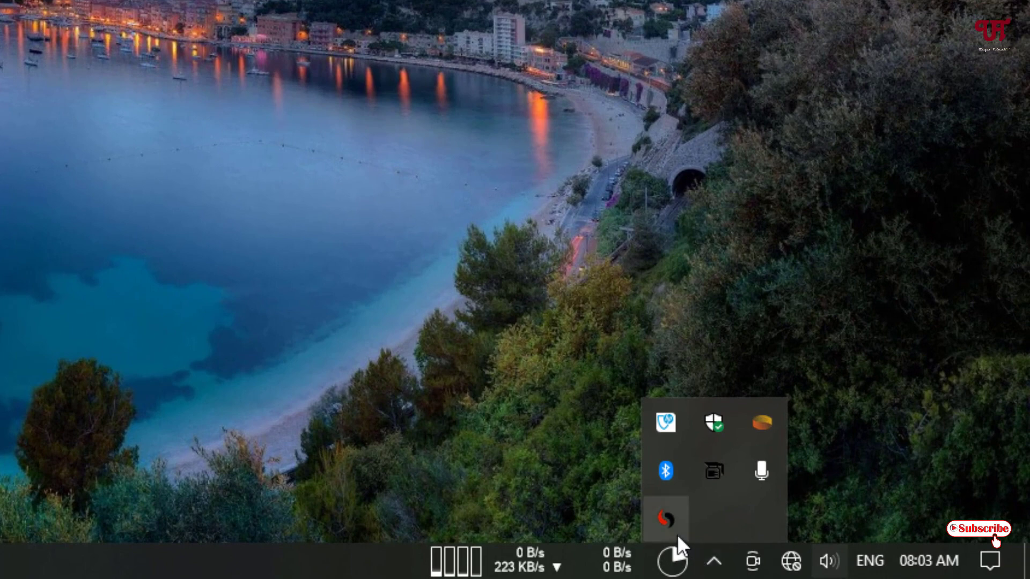
mouse_move(675, 523)
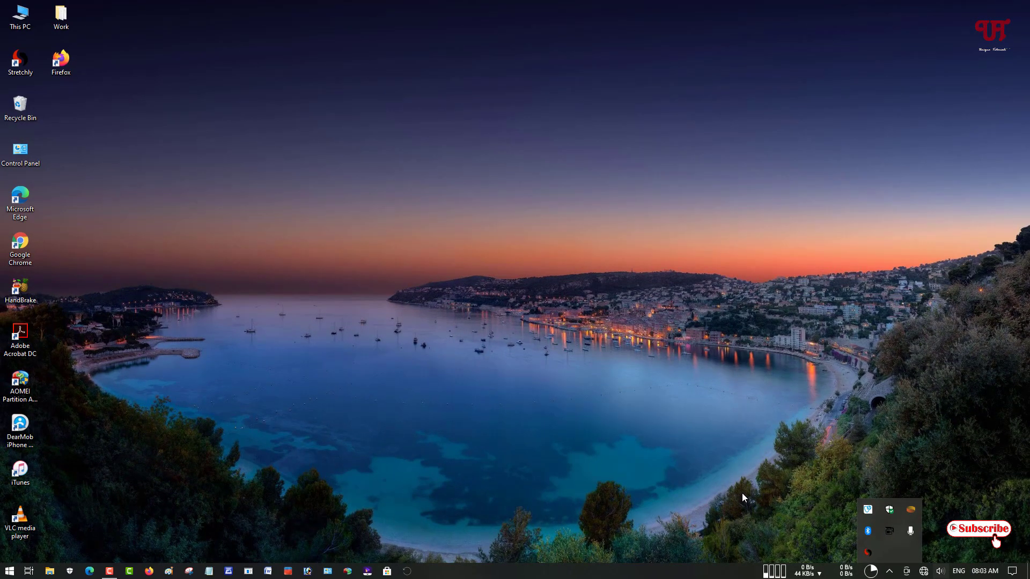
Step: Dismiss the tray overflow popup by clicking the empty desktop
left_click(741, 493)
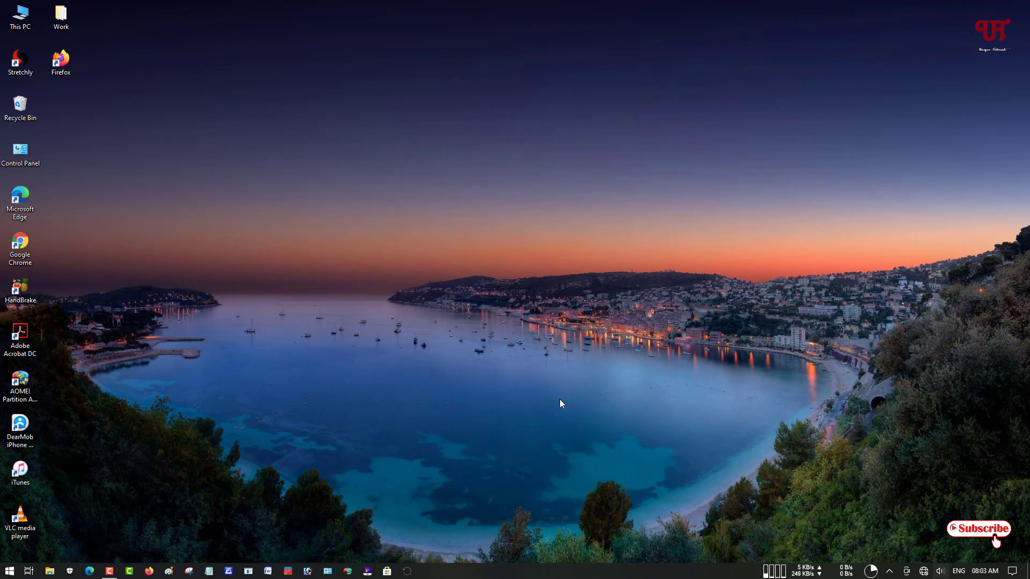